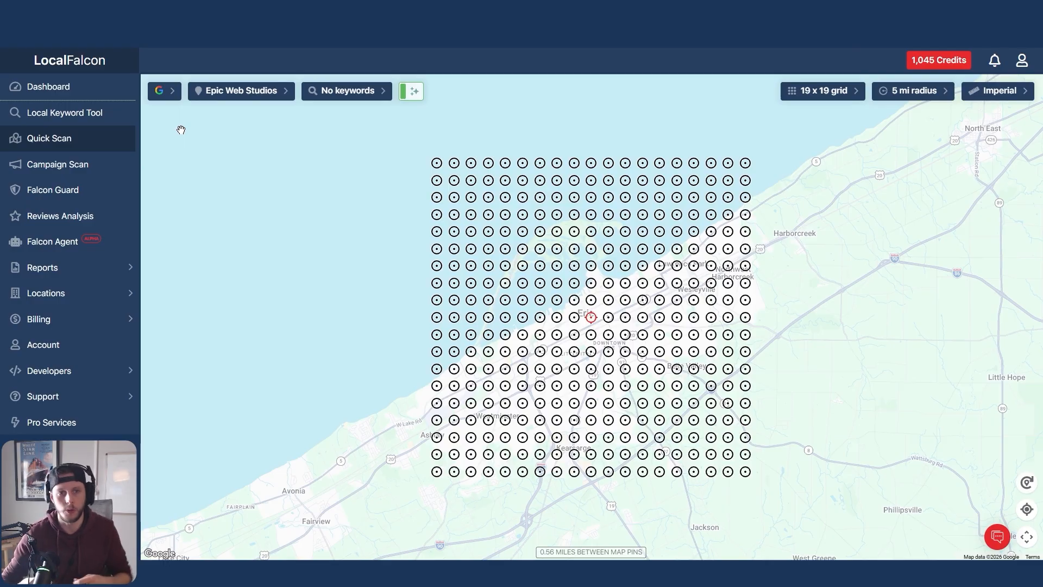
# Choose Google Maps as the scan platform and Epic Web Studios as the business location.
pyautogui.click(170, 99)
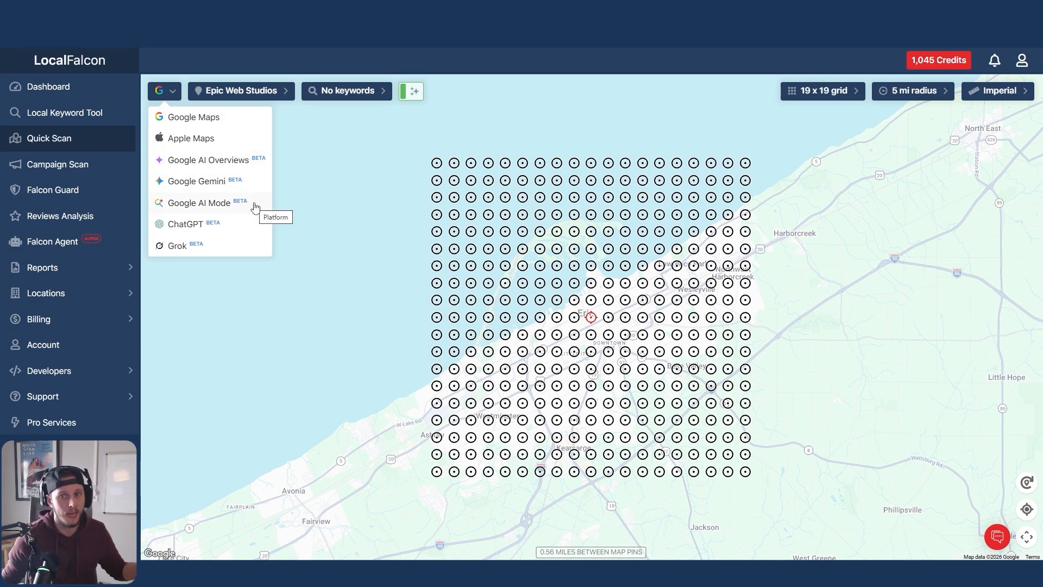
pyautogui.click(216, 98)
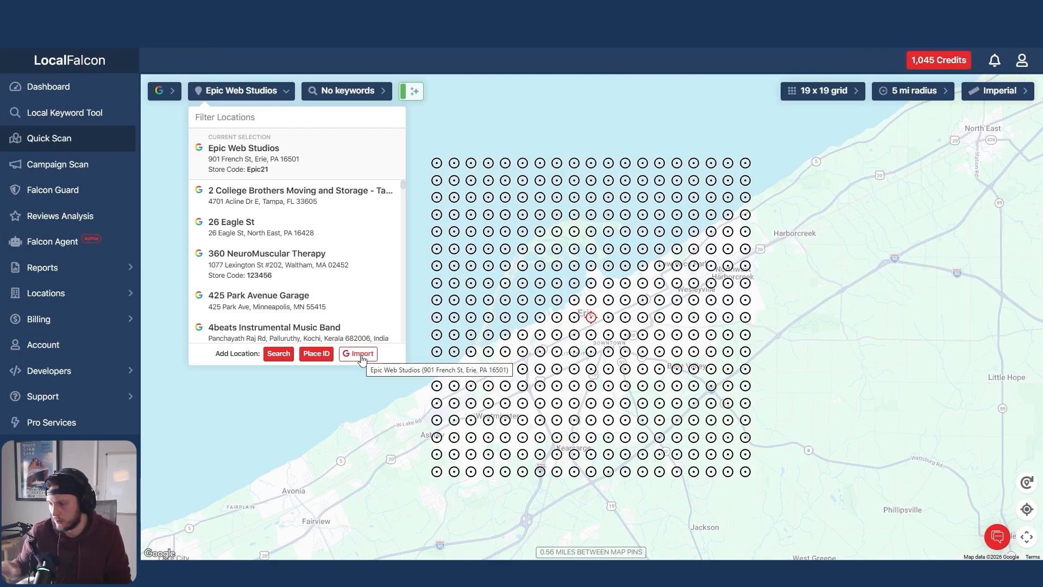
pyautogui.click(164, 92)
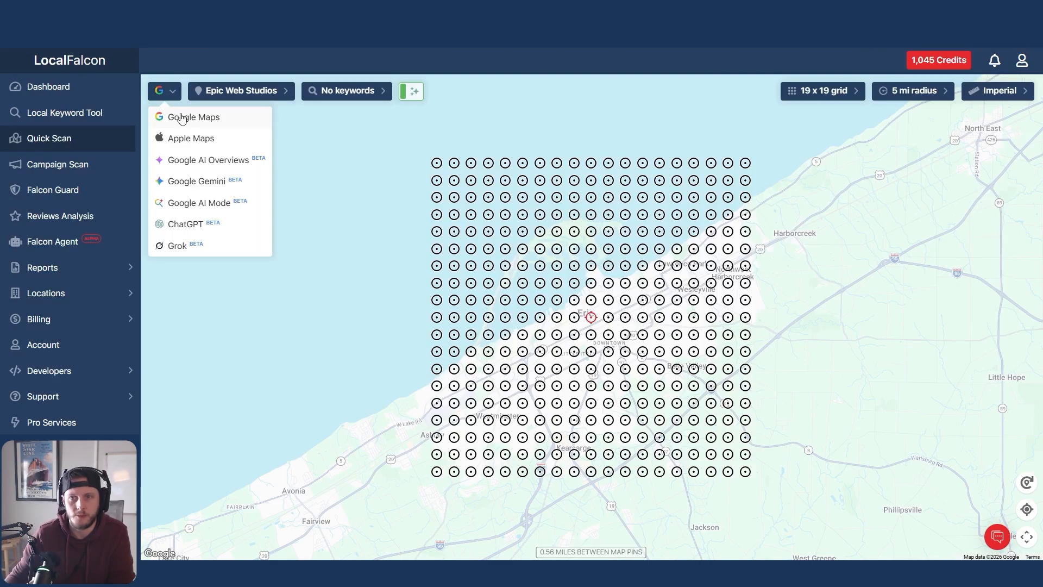
pyautogui.click(194, 119)
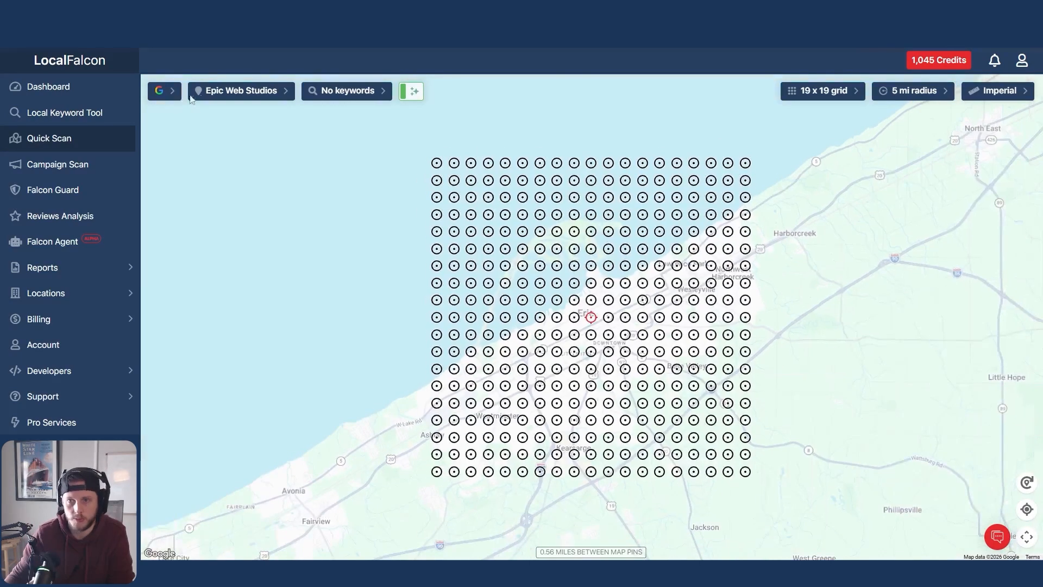
pyautogui.click(217, 95)
pyautogui.click(245, 154)
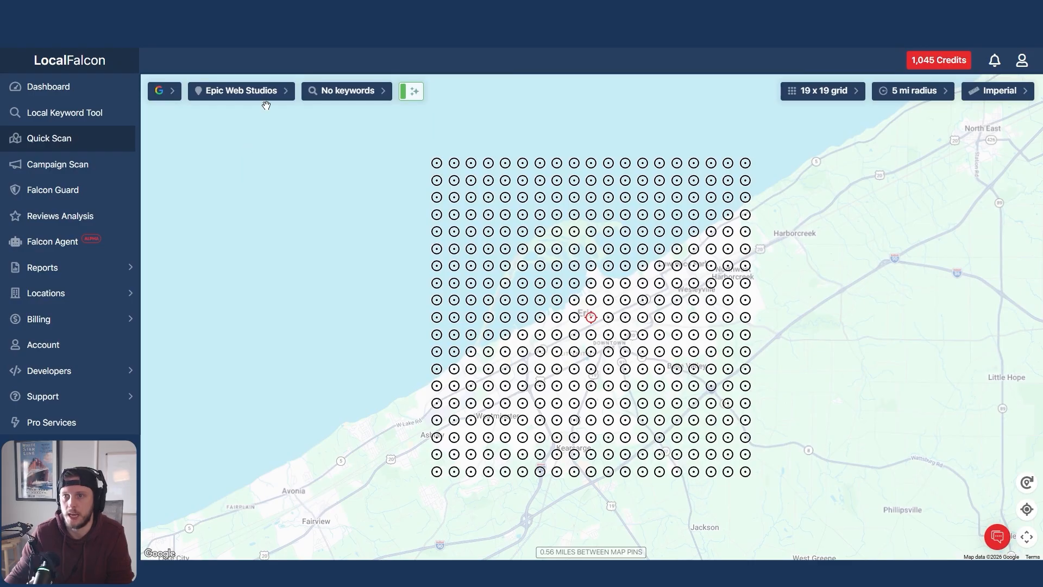
# Look through the suggested keywords and add two keywords to the scan.
pyautogui.click(354, 97)
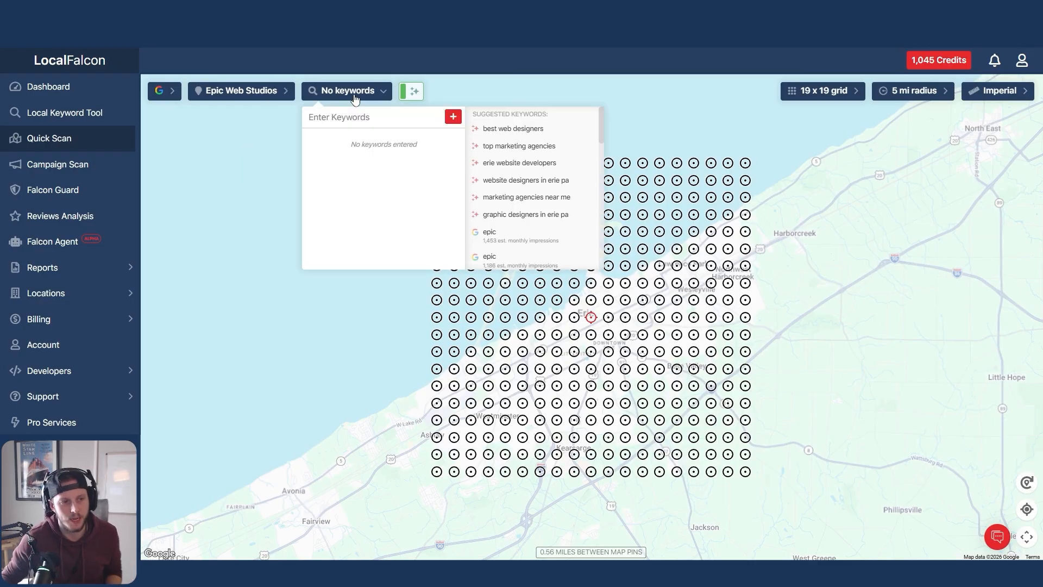
pyautogui.click(372, 119)
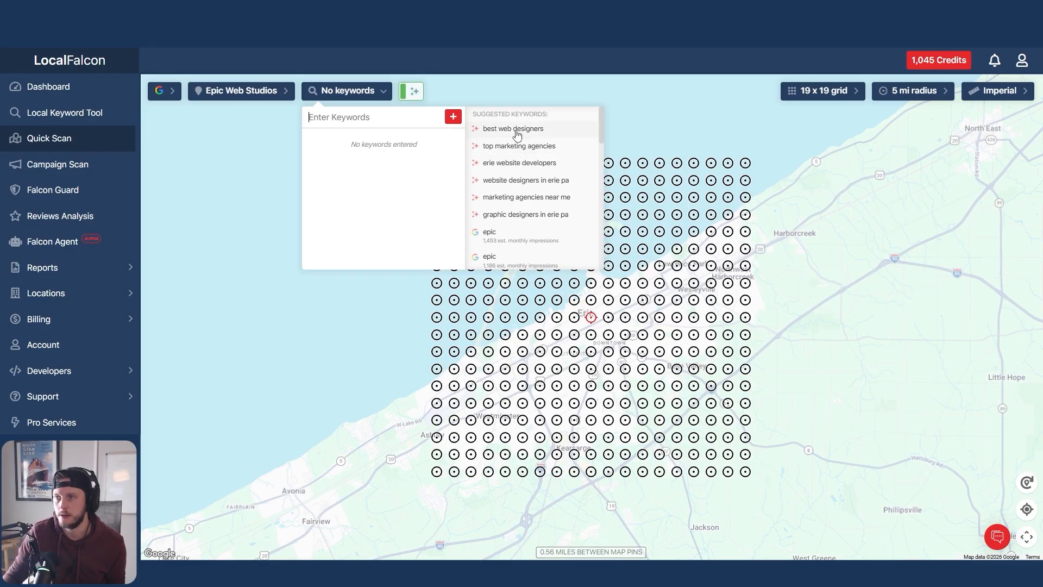
pyautogui.scroll(-3, 515, 133)
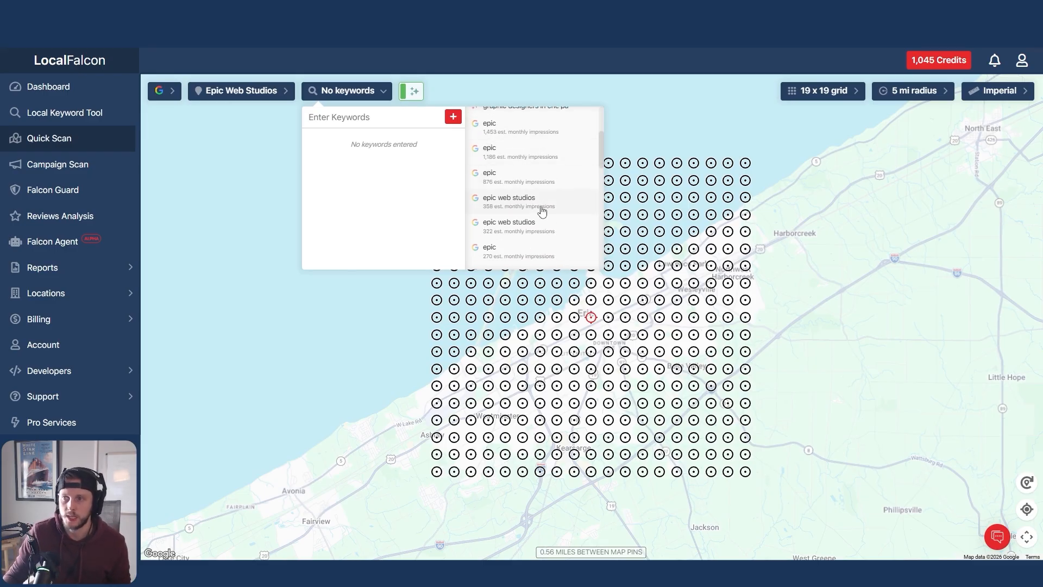
pyautogui.scroll(-5, 540, 209)
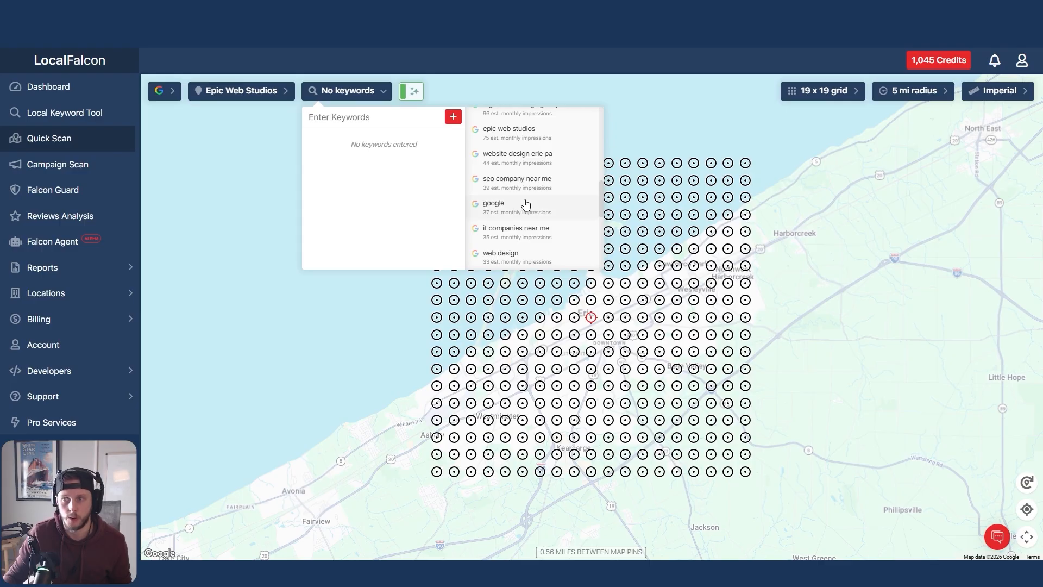
pyautogui.scroll(-5, 526, 204)
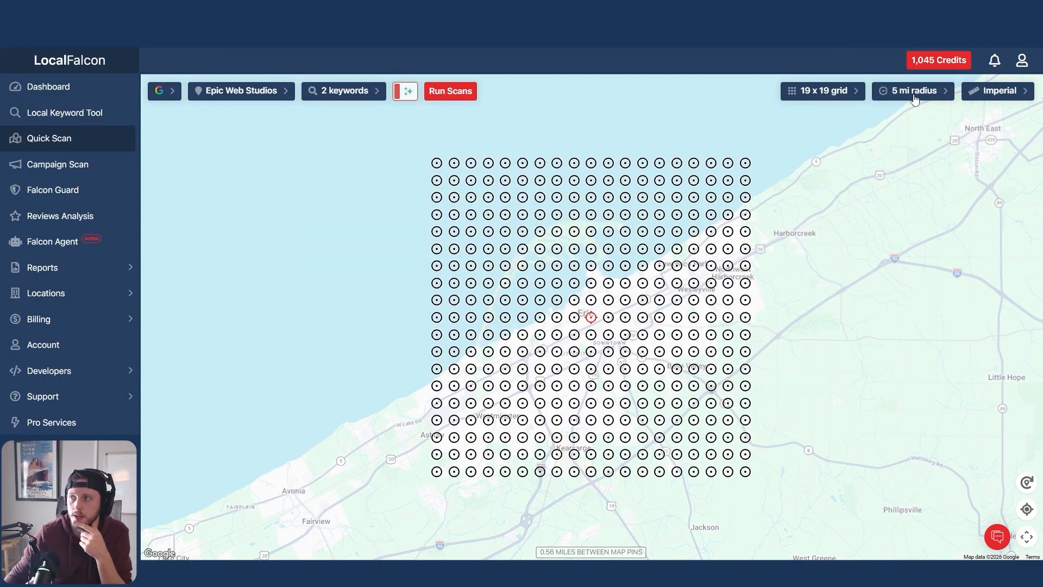
# Set the grid radius to 15 miles.
pyautogui.click(914, 90)
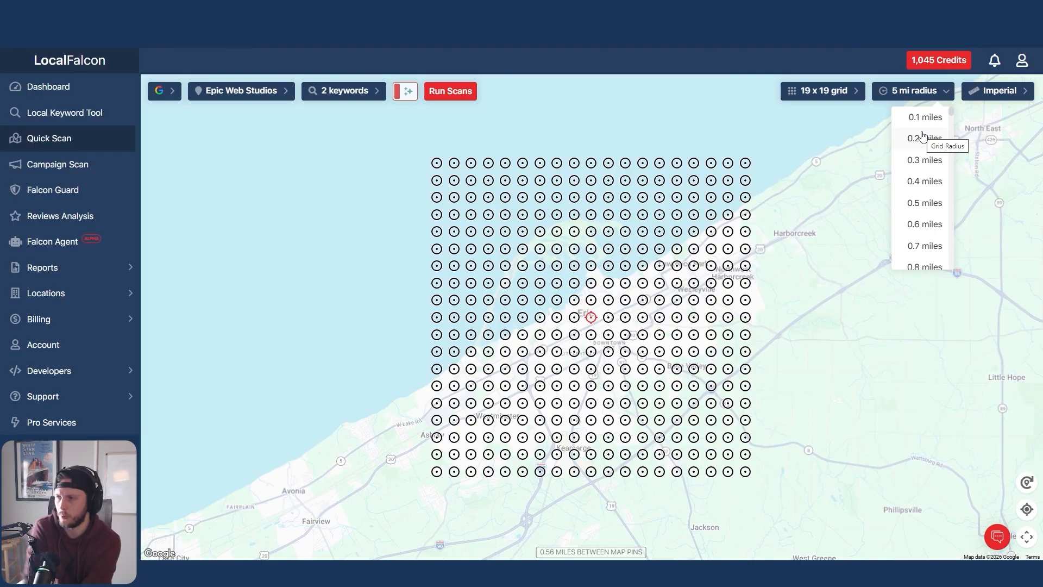
pyautogui.scroll(-20, 921, 205)
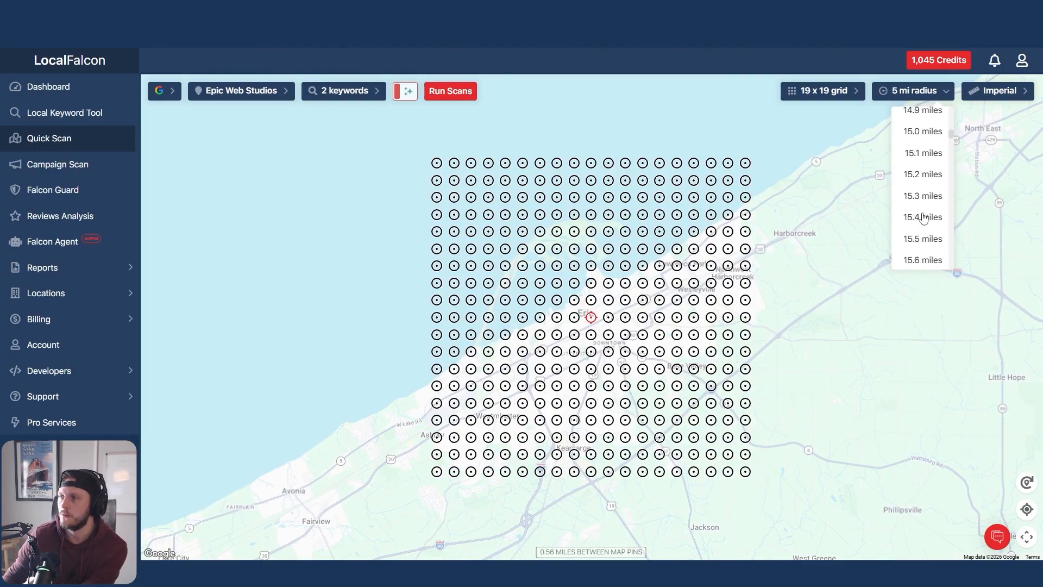
pyautogui.click(923, 164)
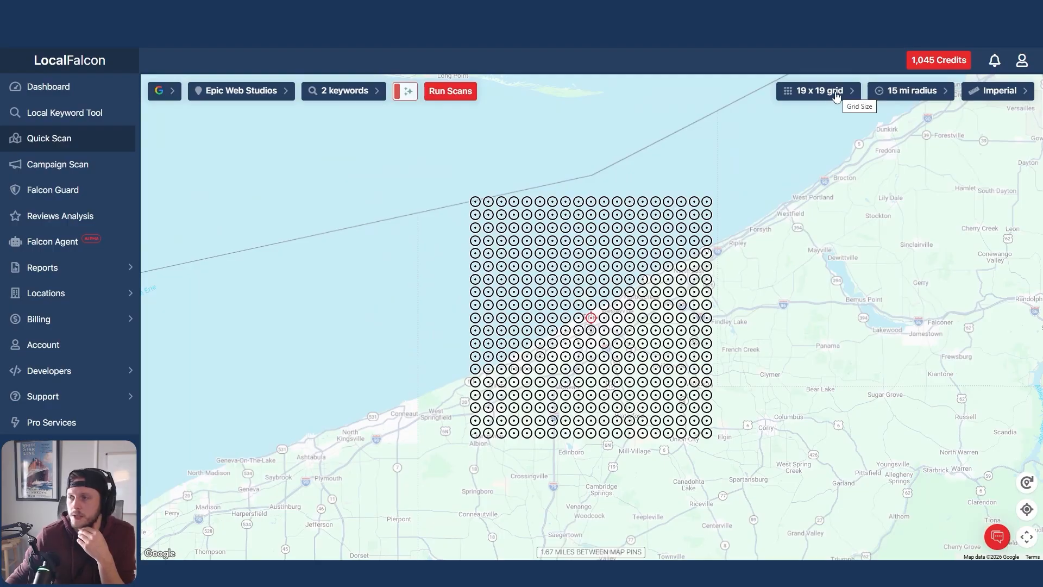
# Check the distance between map pins and set the grid size to 11 x 11.
pyautogui.click(817, 93)
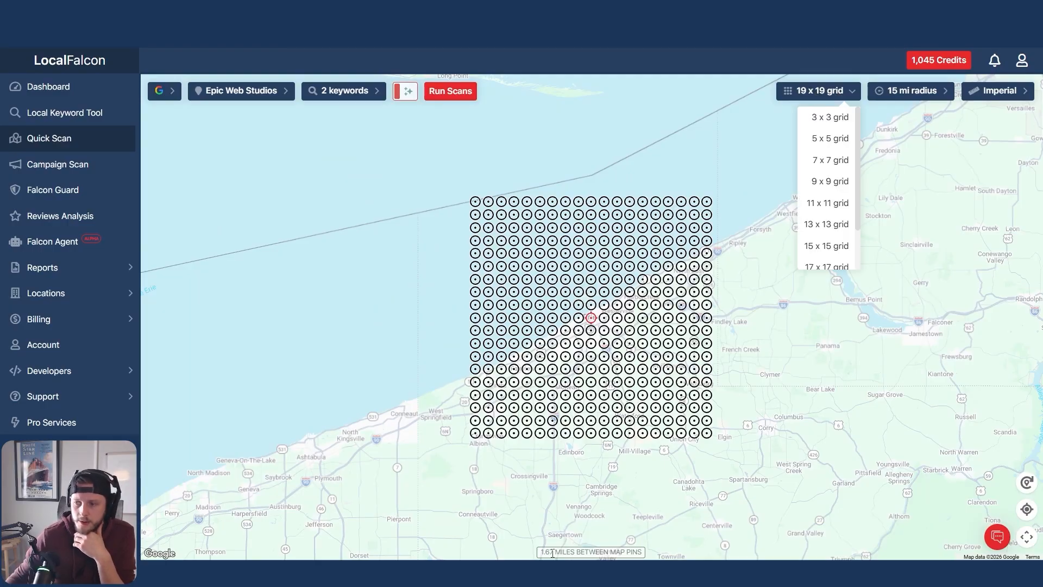
pyautogui.moveTo(552, 553); pyautogui.dragTo(542, 553)
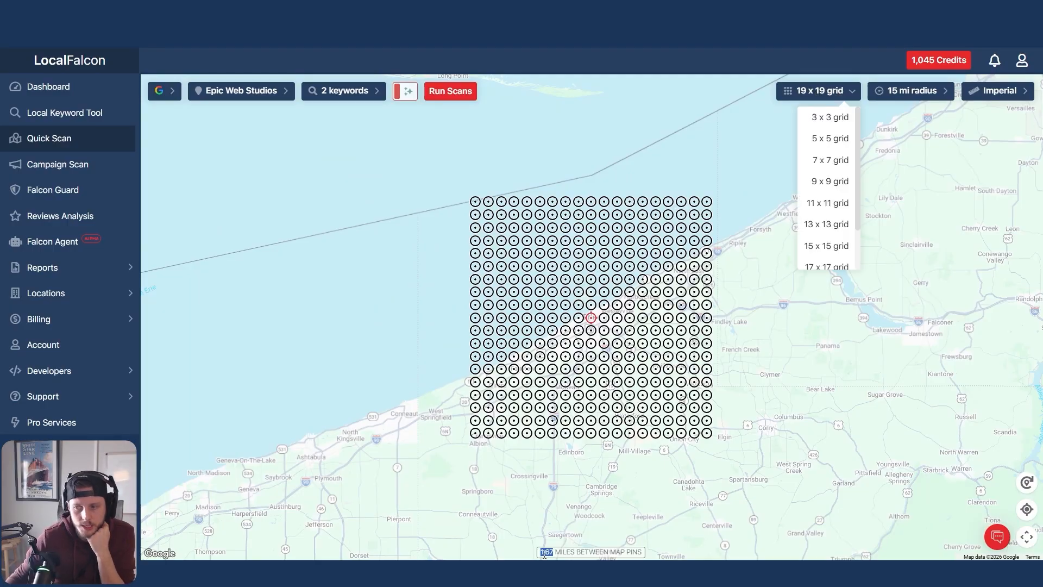
pyautogui.click(545, 554)
pyautogui.scroll(1, 591, 318)
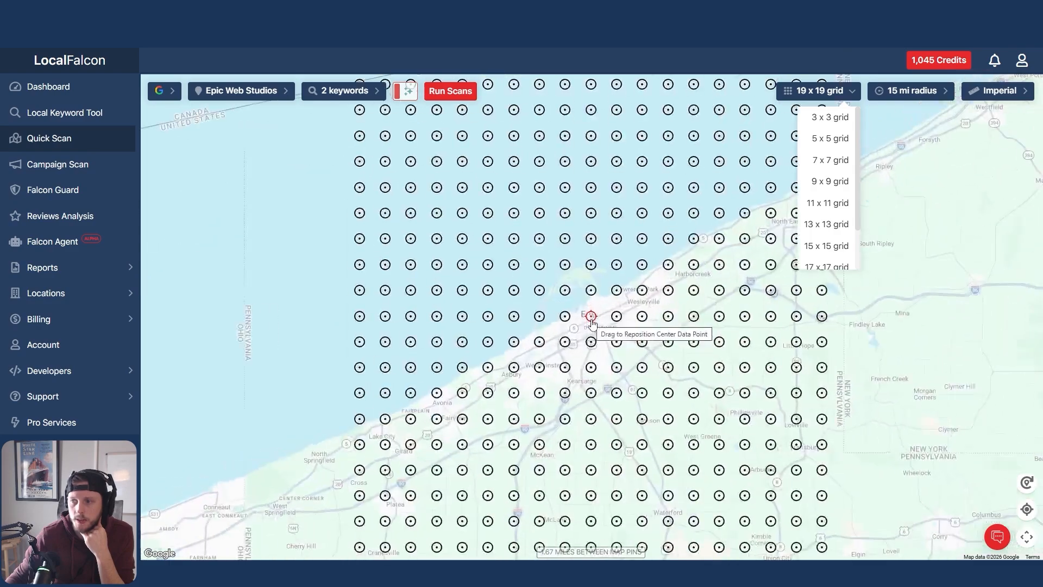
pyautogui.scroll(-1, 614, 319)
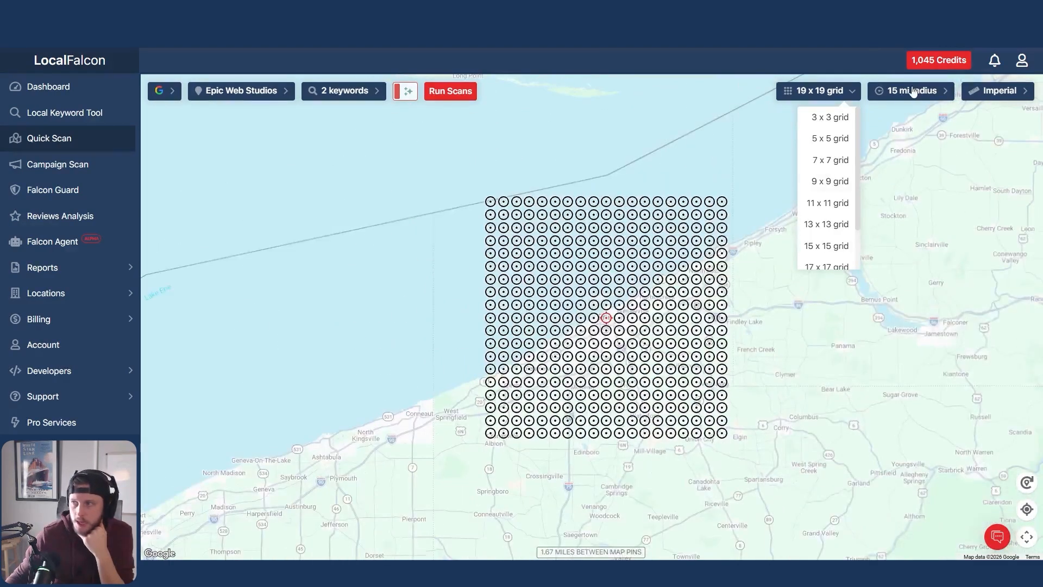
pyautogui.scroll(1, 673, 311)
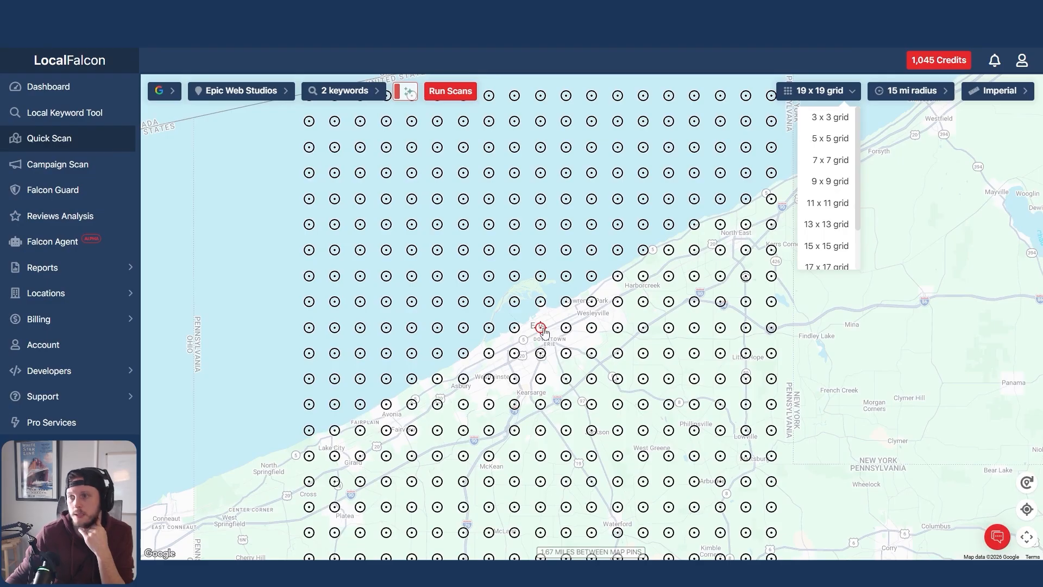
pyautogui.click(828, 202)
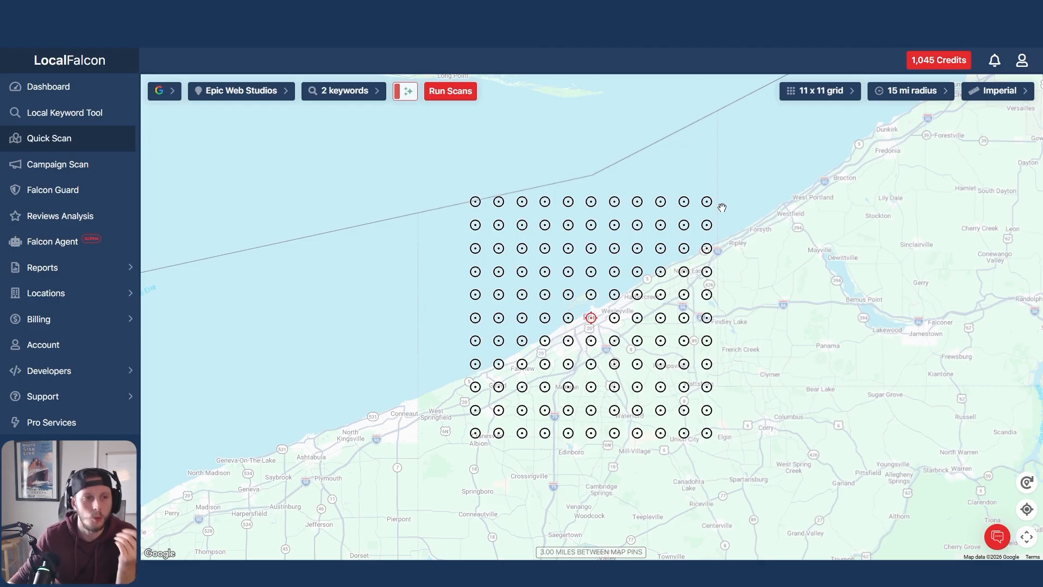
# Disable eight data points over the lake along the grid's northernmost row, working westward from its east end.
pyautogui.click(706, 201)
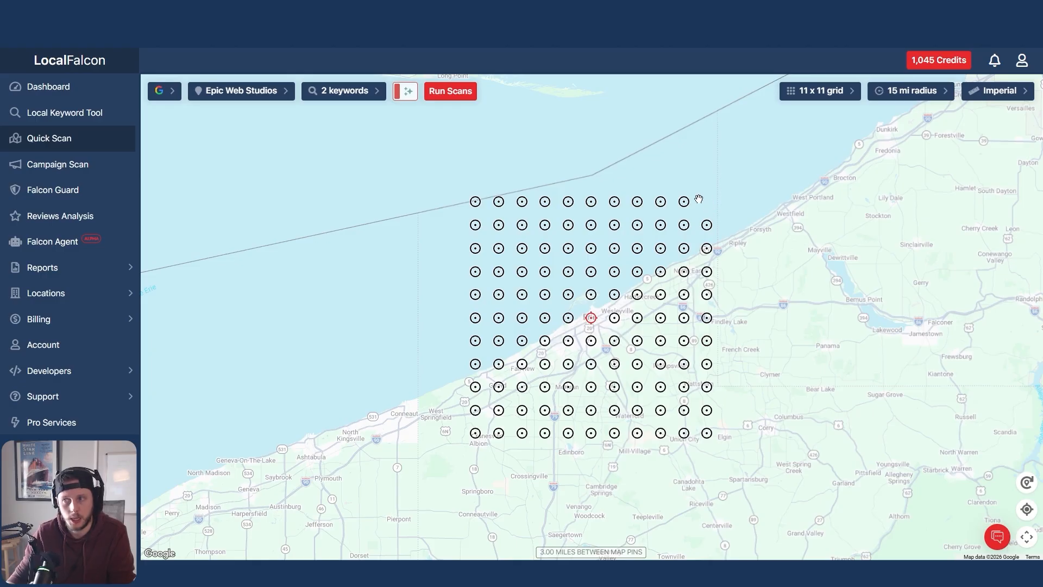
pyautogui.click(684, 202)
pyautogui.click(660, 201)
pyautogui.click(637, 202)
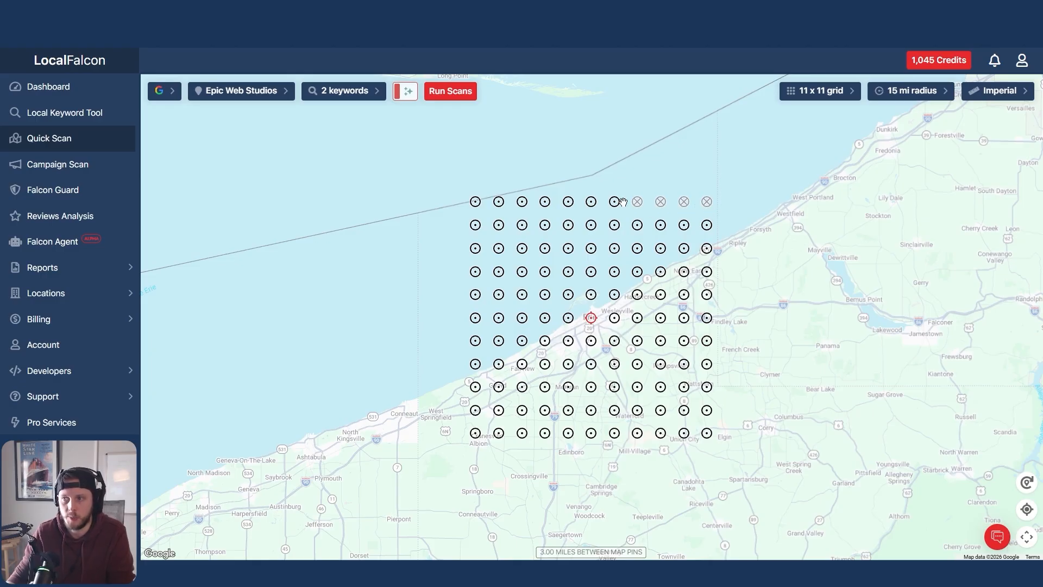
pyautogui.click(615, 201)
pyautogui.click(591, 201)
pyautogui.click(566, 203)
pyautogui.click(544, 203)
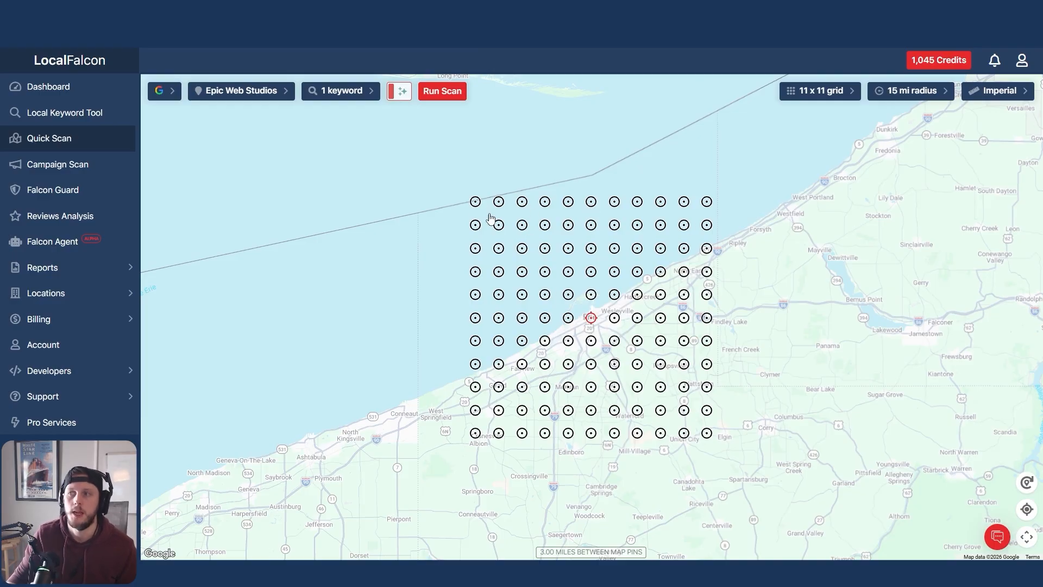
# Disable the three westernmost data points in the grid's northernmost row and enable them again.
pyautogui.click(476, 202)
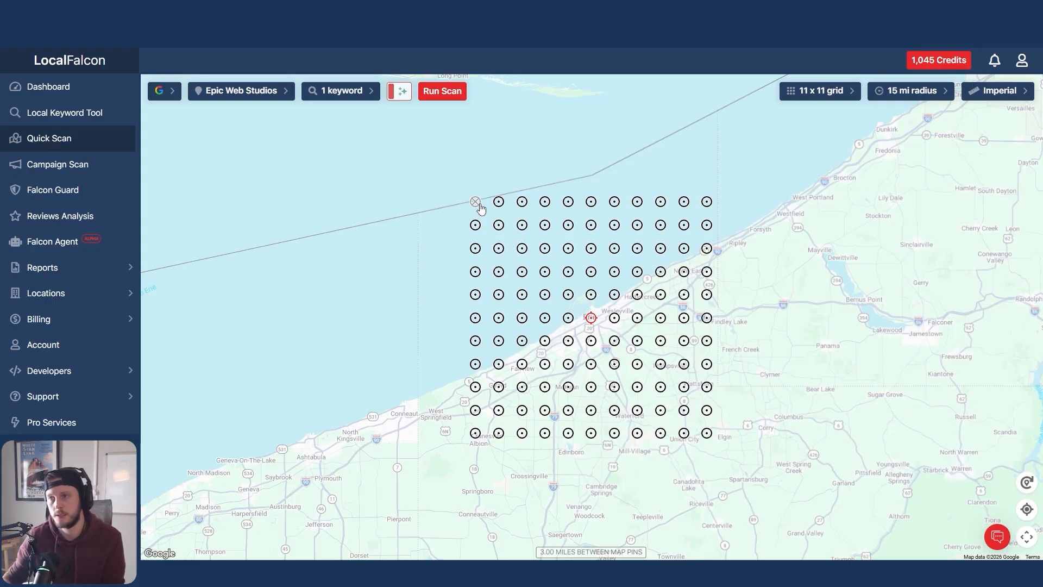
pyautogui.click(498, 202)
pyautogui.click(522, 202)
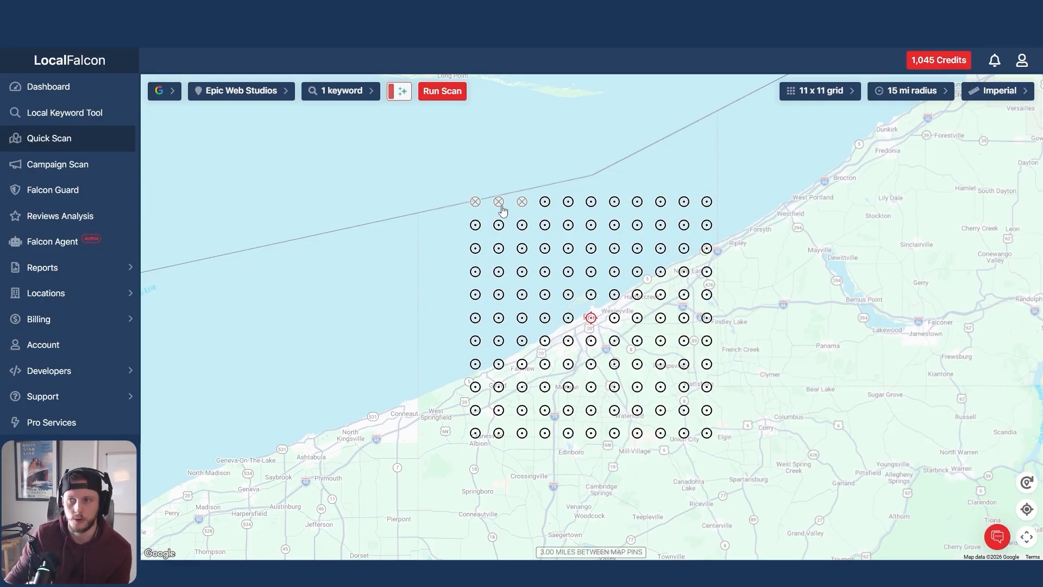
pyautogui.click(498, 202)
pyautogui.click(475, 202)
pyautogui.click(522, 202)
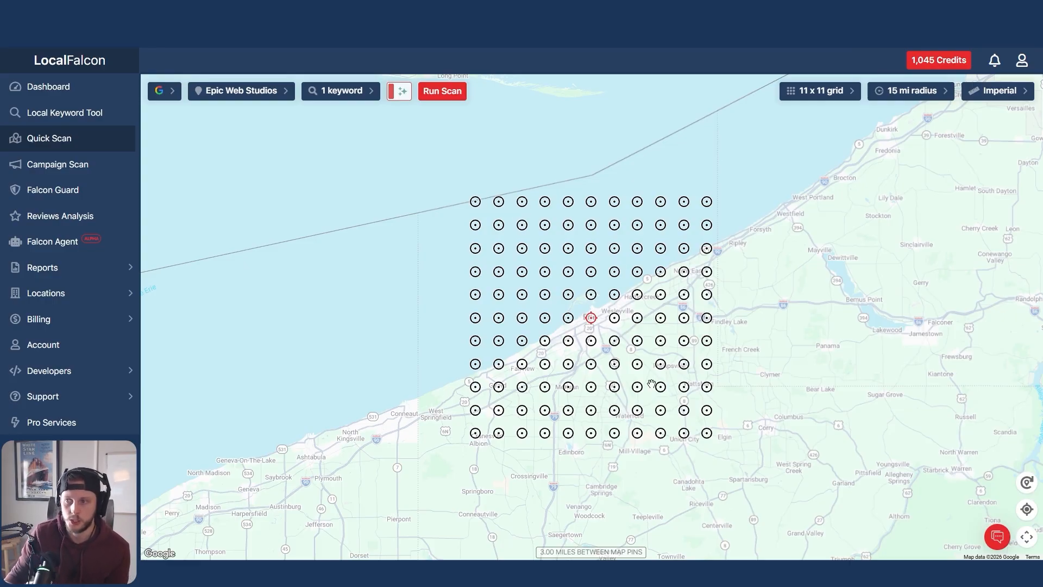
# Add the suggested keyword "website design" alongside "web design".
pyautogui.click(349, 97)
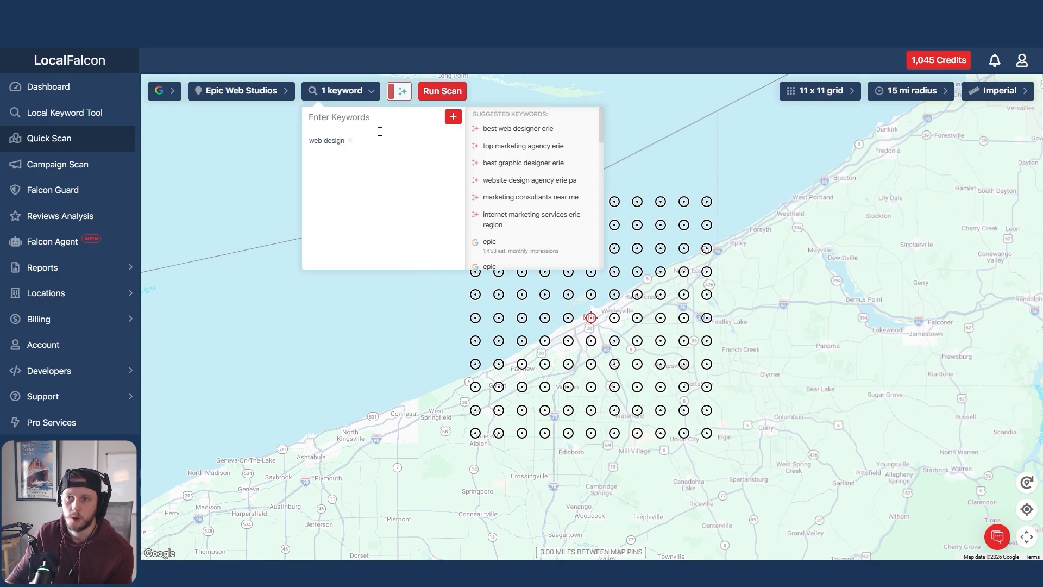
pyautogui.scroll(-5, 524, 225)
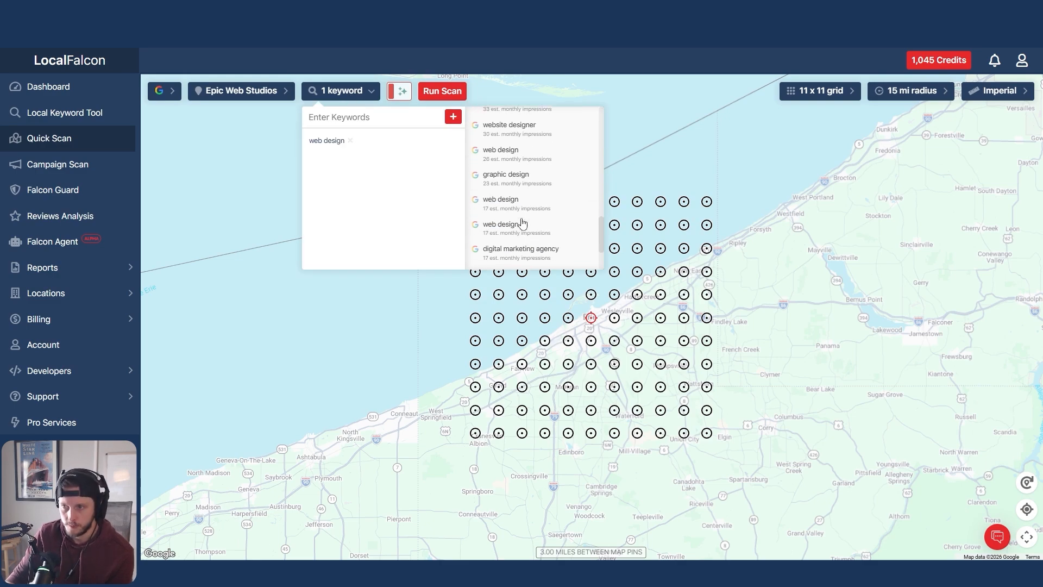
pyautogui.scroll(-3, 523, 223)
pyautogui.click(525, 253)
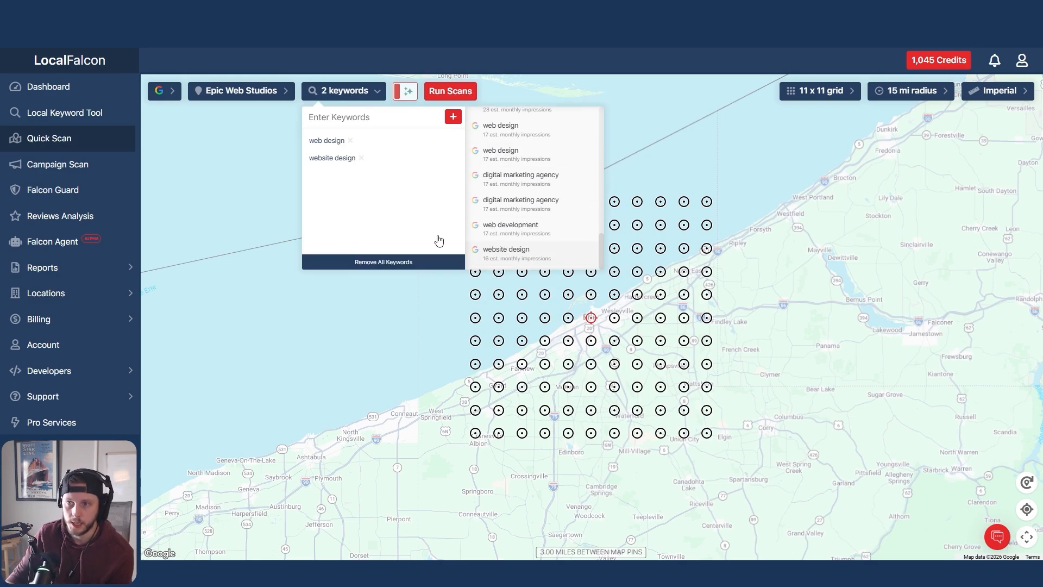
pyautogui.click(332, 98)
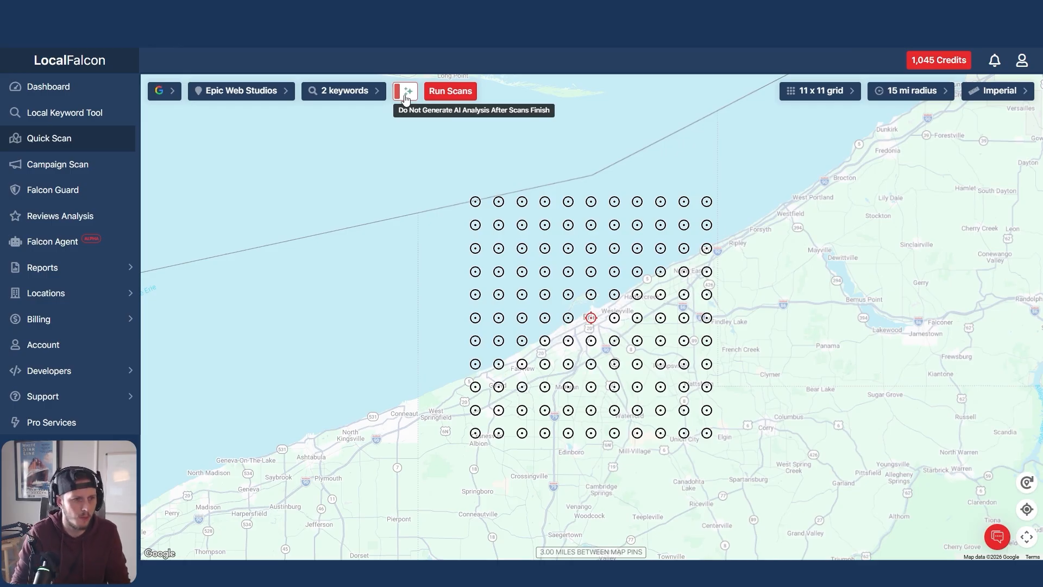
# Remove the keyword "website design" and turn on AI analysis generation for the scan.
pyautogui.click(325, 93)
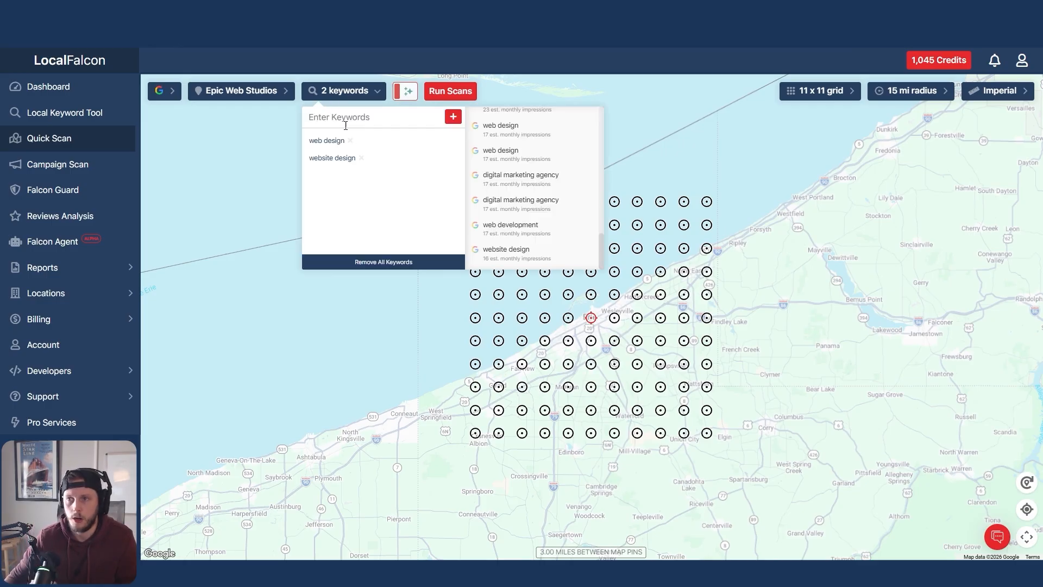
pyautogui.click(359, 157)
pyautogui.click(357, 94)
pyautogui.click(392, 95)
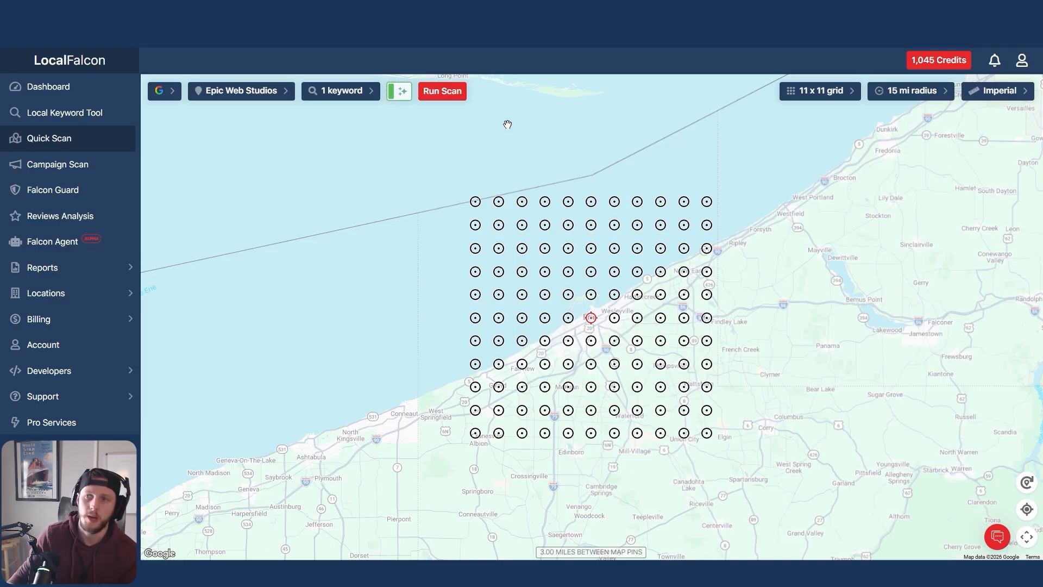
# Request the single-keyword scan to review its credit cost in the confirmation, and back out without running it.
pyautogui.click(458, 95)
pyautogui.moveTo(574, 290); pyautogui.dragTo(613, 290)
pyautogui.click(616, 311)
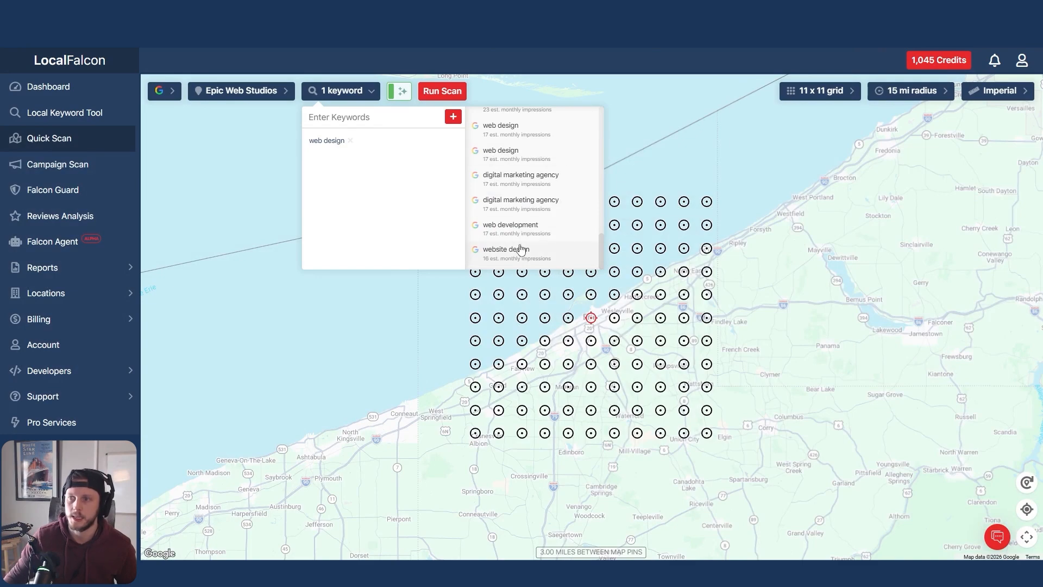
# Add the suggested keyword "website design" again and review the confirmation for running both keyword scans.
pyautogui.click(521, 250)
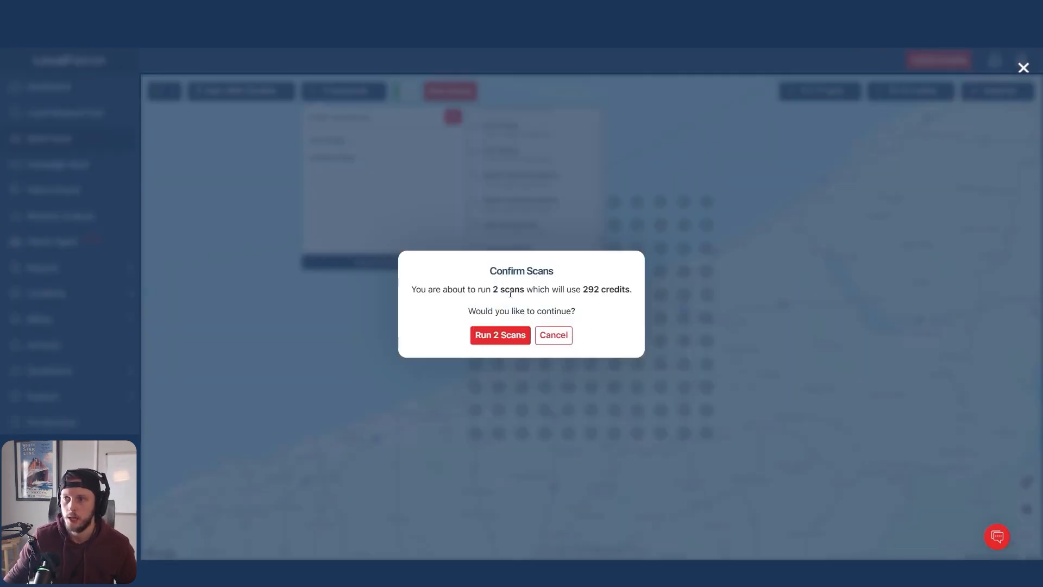
pyautogui.moveTo(493, 289); pyautogui.dragTo(525, 289)
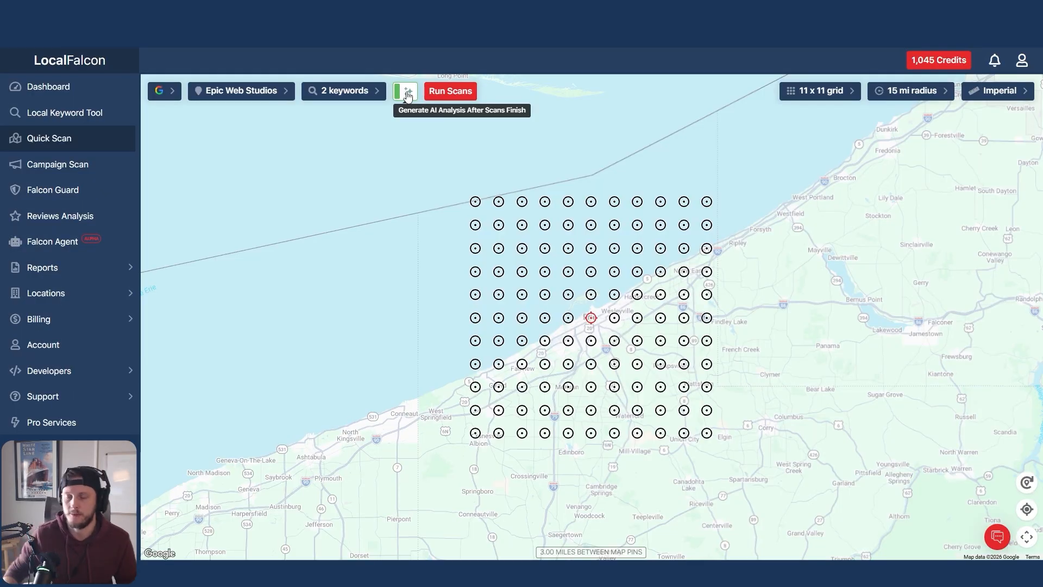
# Back out of the scan confirmation and turn off AI analysis generation for the scans.
pyautogui.click(408, 96)
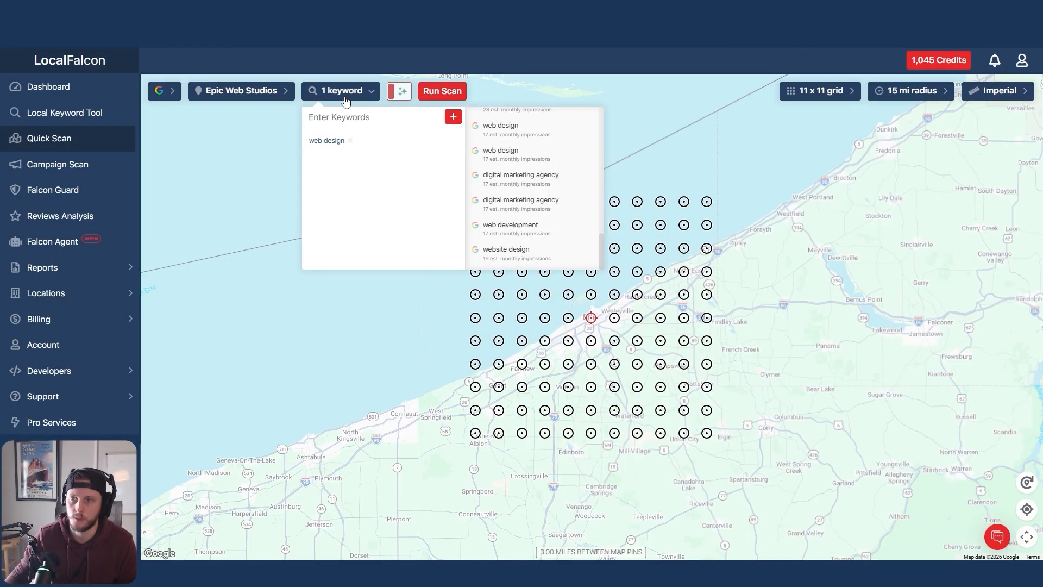
# Reduce the keyword list to one keyword and run its scan with AI analysis generation turned on.
pyautogui.click(346, 97)
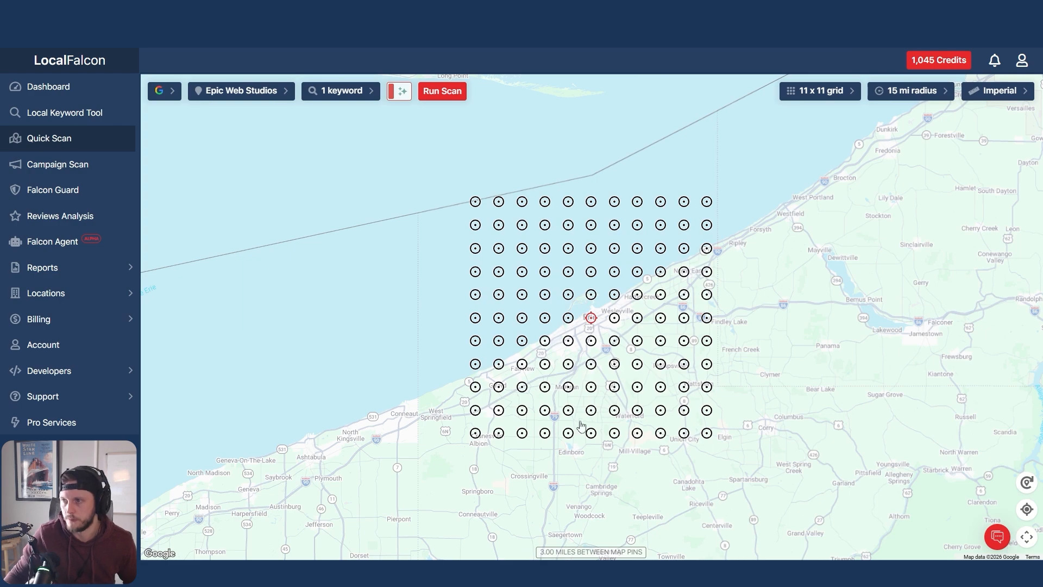
pyautogui.click(402, 93)
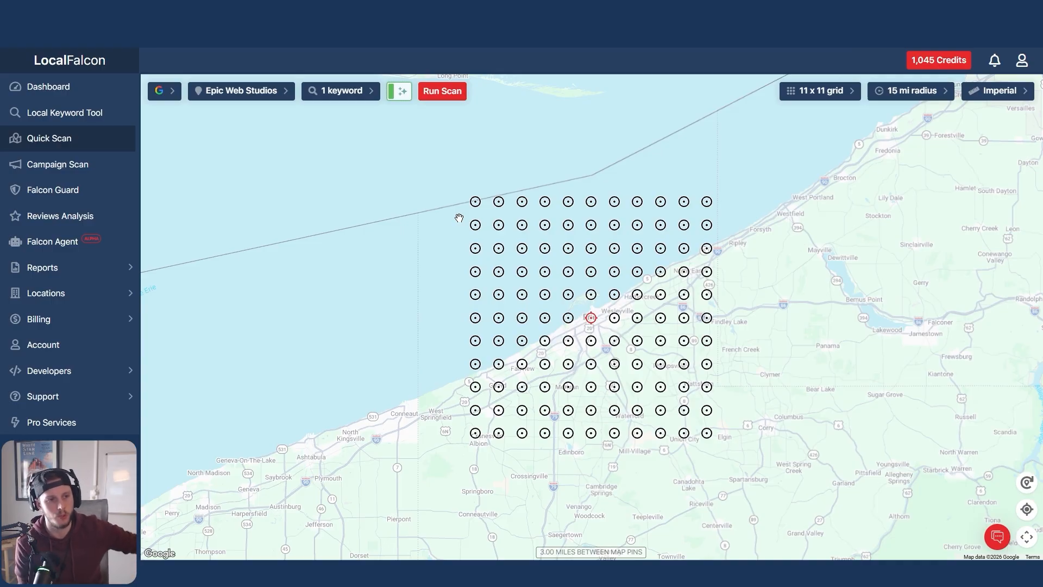
pyautogui.click(436, 92)
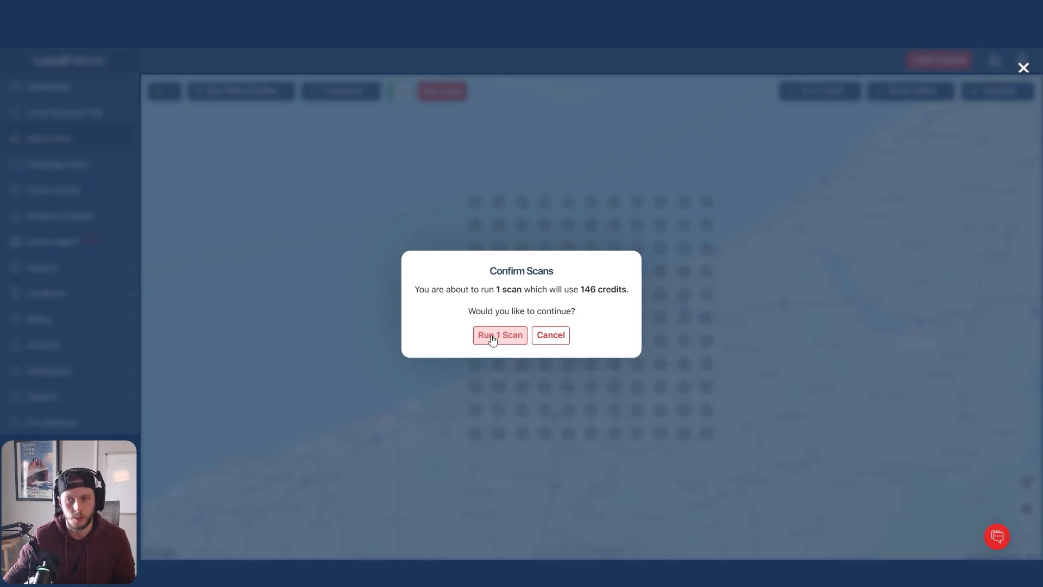
pyautogui.click(492, 337)
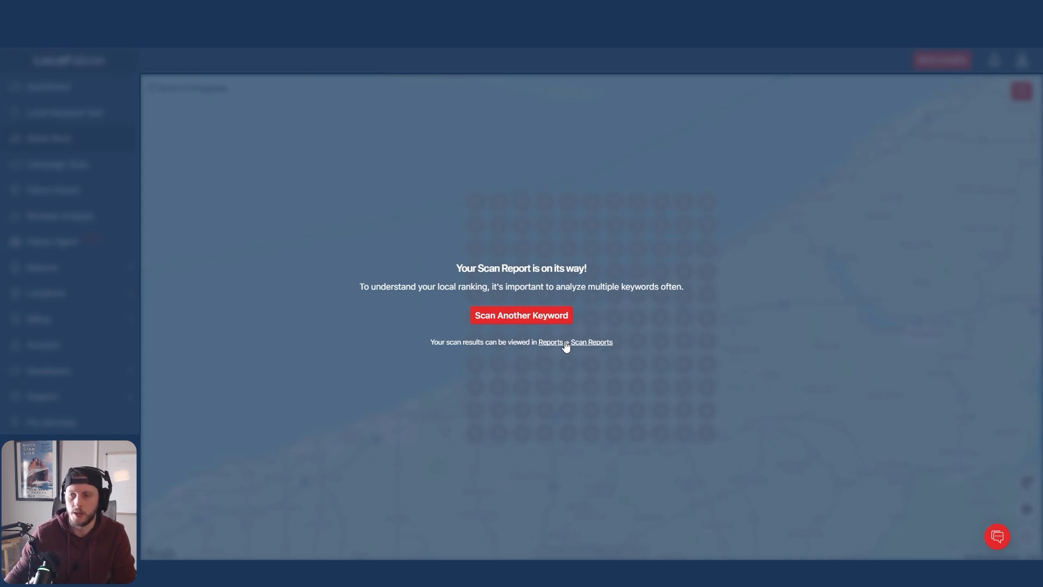
# Start a new Quick Scan for Epic Web Studios with Google AI Overviews as the platform.
pyautogui.click(601, 342)
pyautogui.click(76, 139)
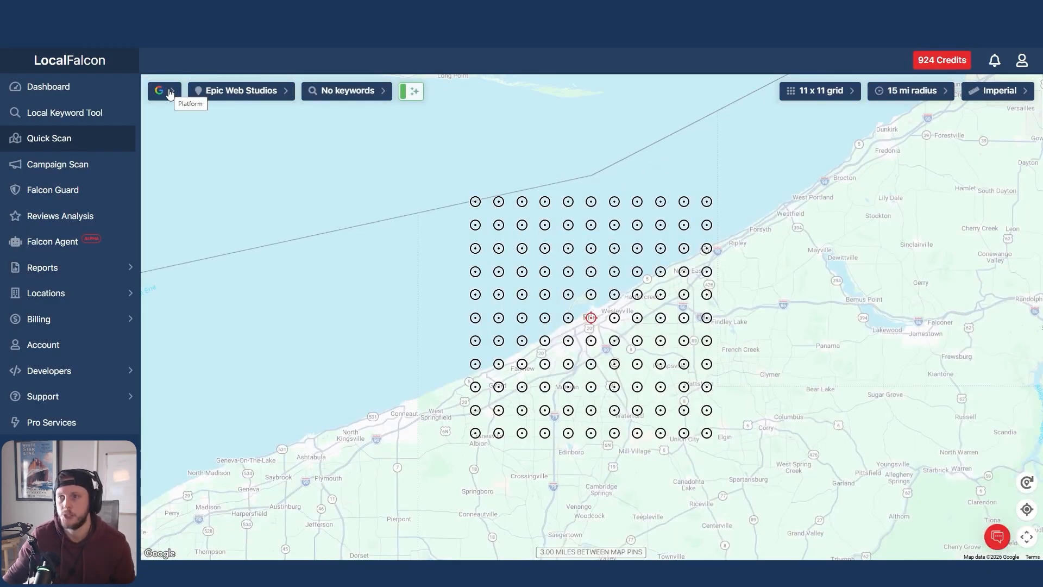
pyautogui.click(166, 91)
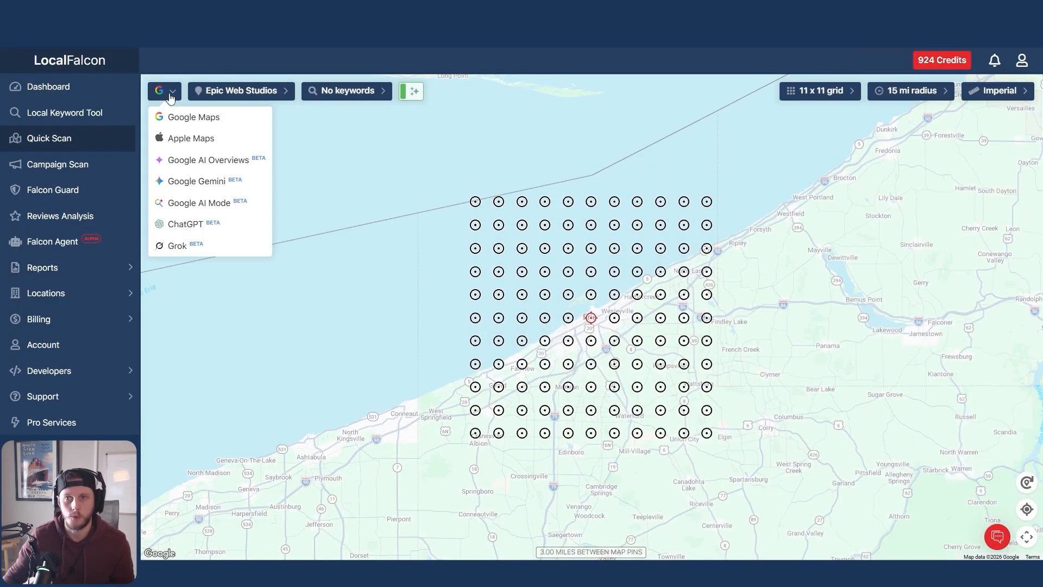
pyautogui.click(218, 166)
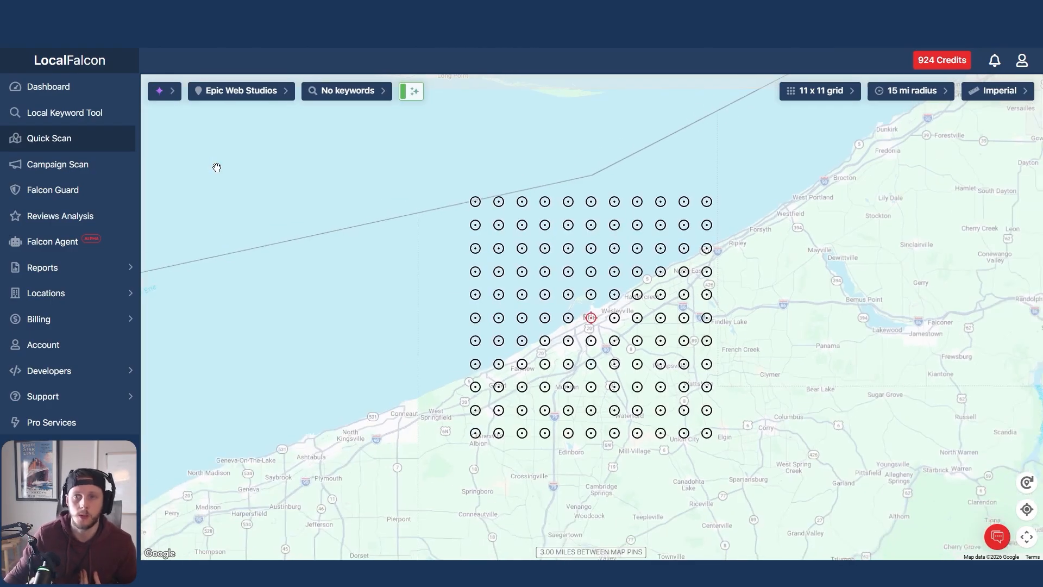
# Look through the suggested keywords and add "who are the best graphic designers near me for logos?" to the scan.
pyautogui.click(367, 93)
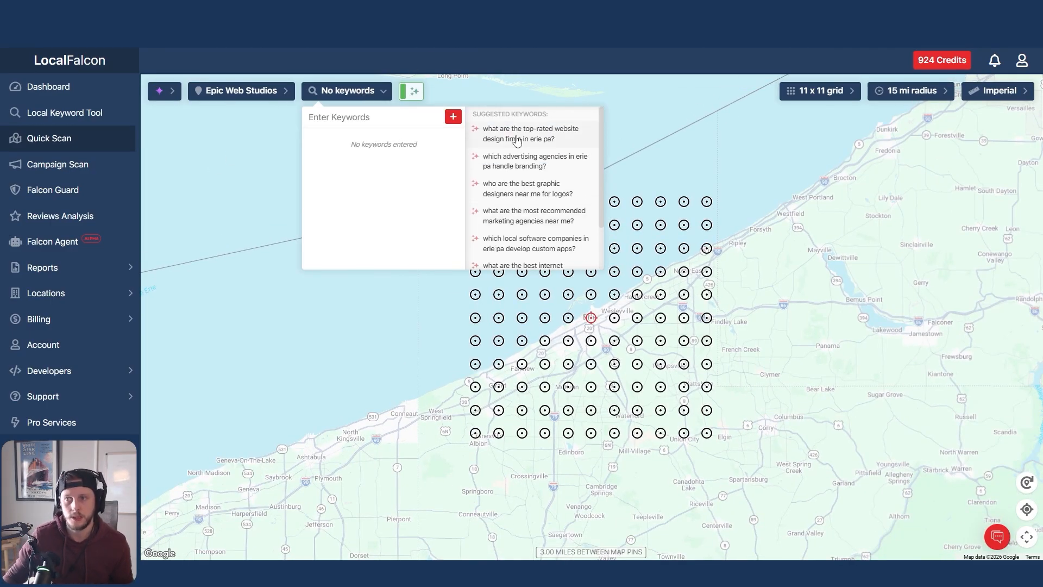
pyautogui.scroll(-2, 529, 179)
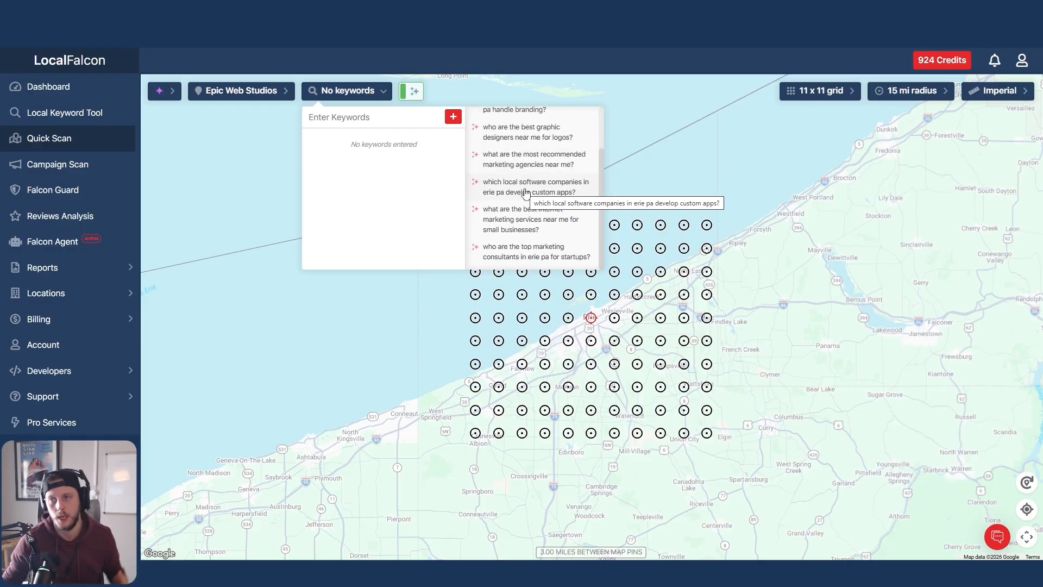
pyautogui.scroll(2, 525, 191)
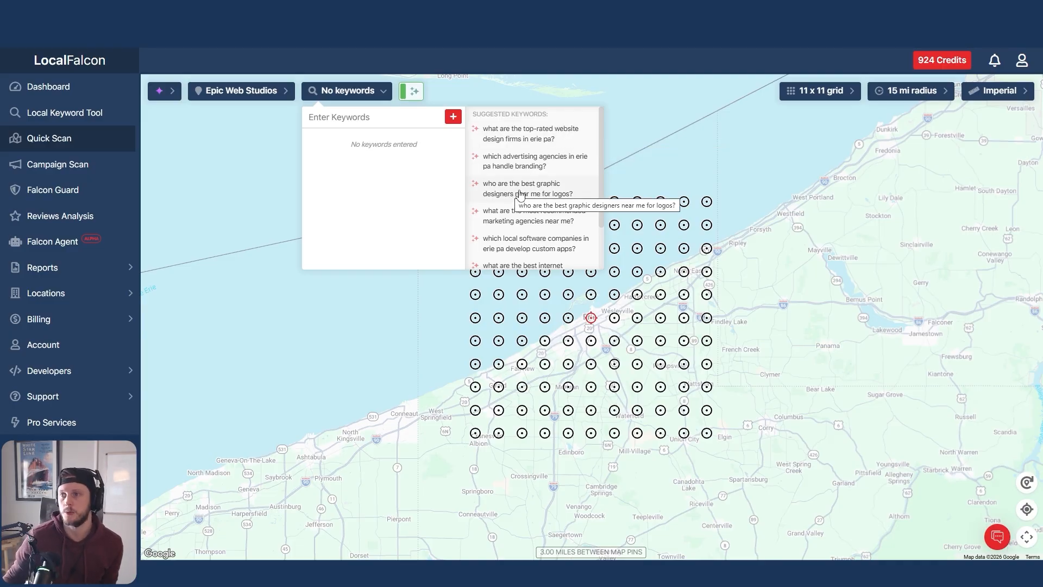
pyautogui.click(558, 198)
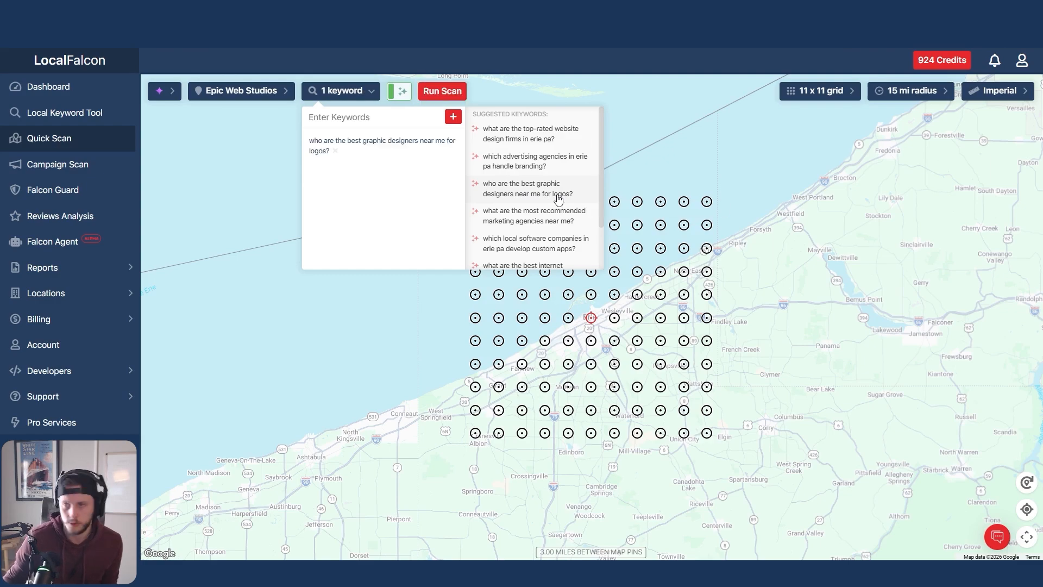
# Review the available scan platforms without changing the selection, and reopen the keyword list.
pyautogui.click(165, 92)
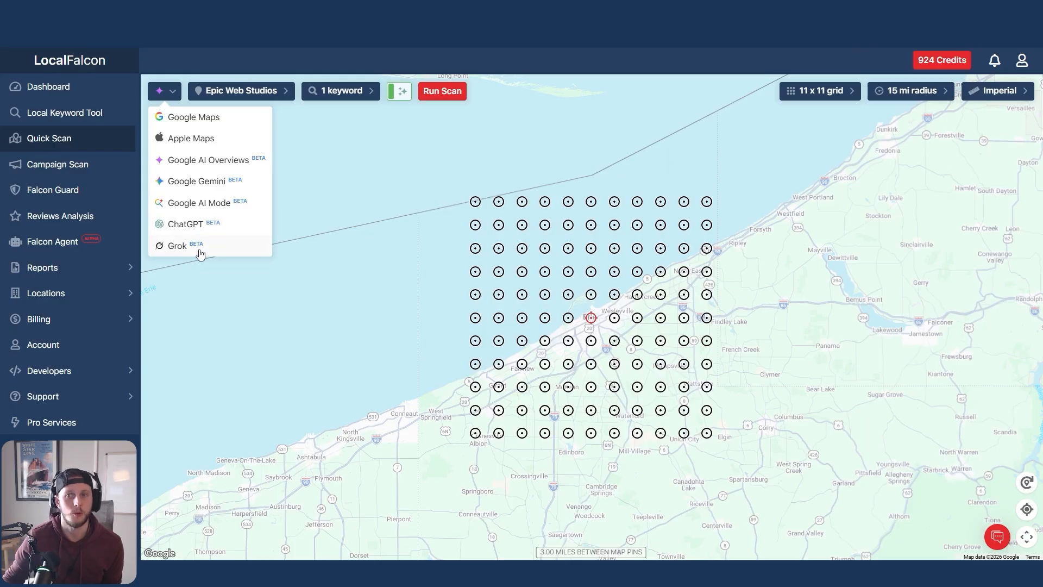
pyautogui.click(340, 93)
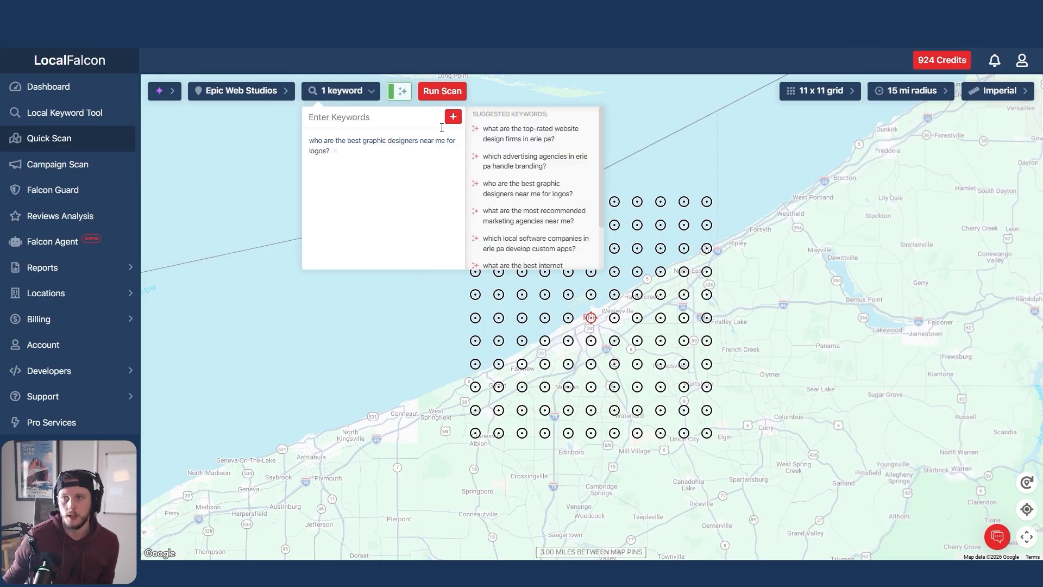